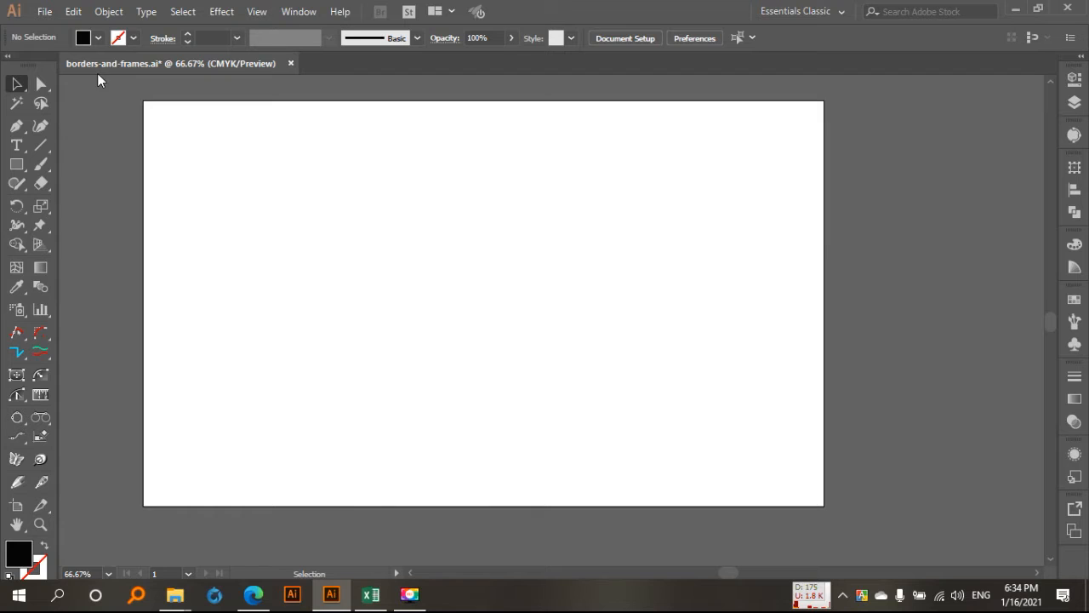
Open floral.gif from the Pictures folder as a new document
left_click(45, 16)
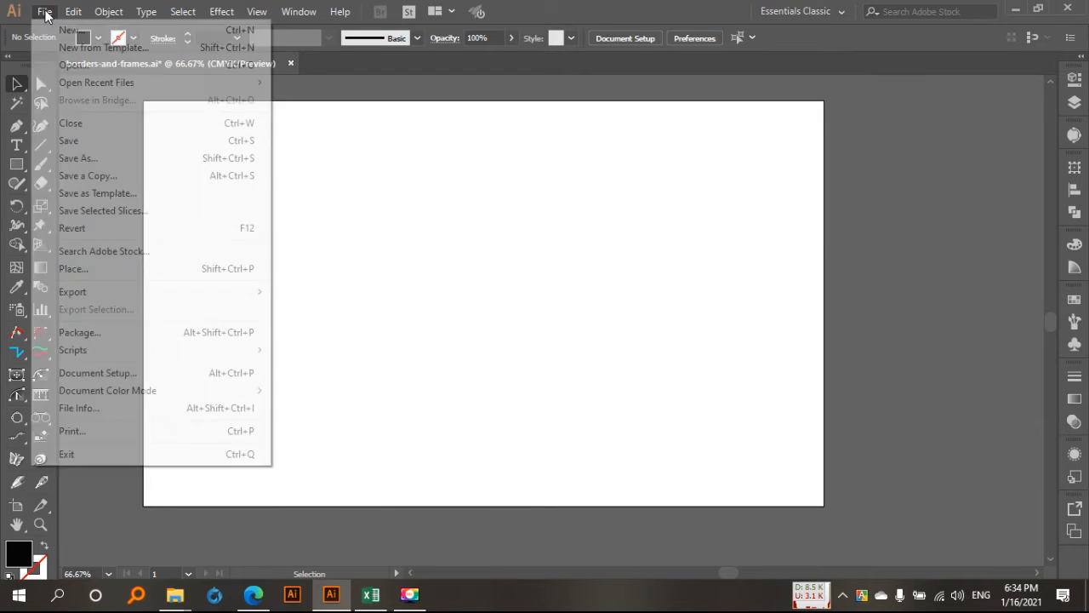
left_click(81, 63)
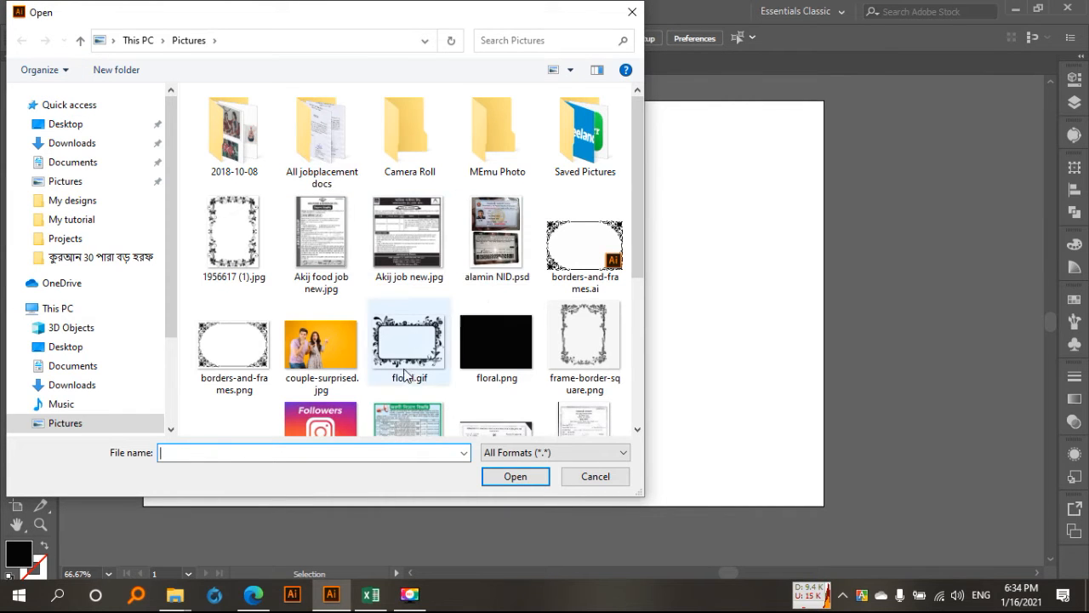
left_click(409, 357)
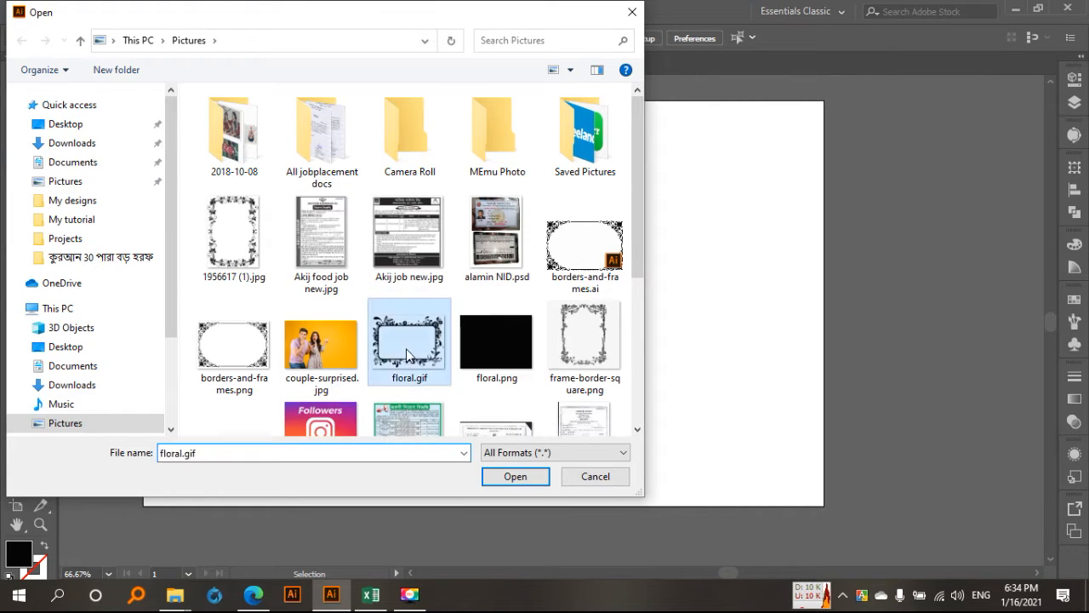
left_click(520, 469)
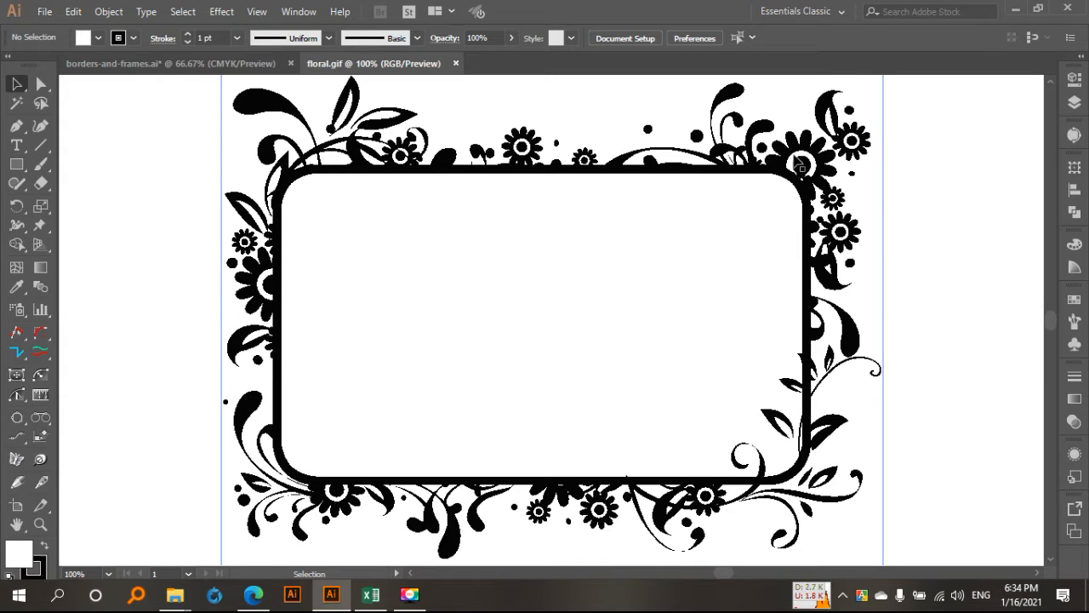
Select the floral frame image and convert it with Image Trace using the default preset
scroll(855, 277, "down", 1)
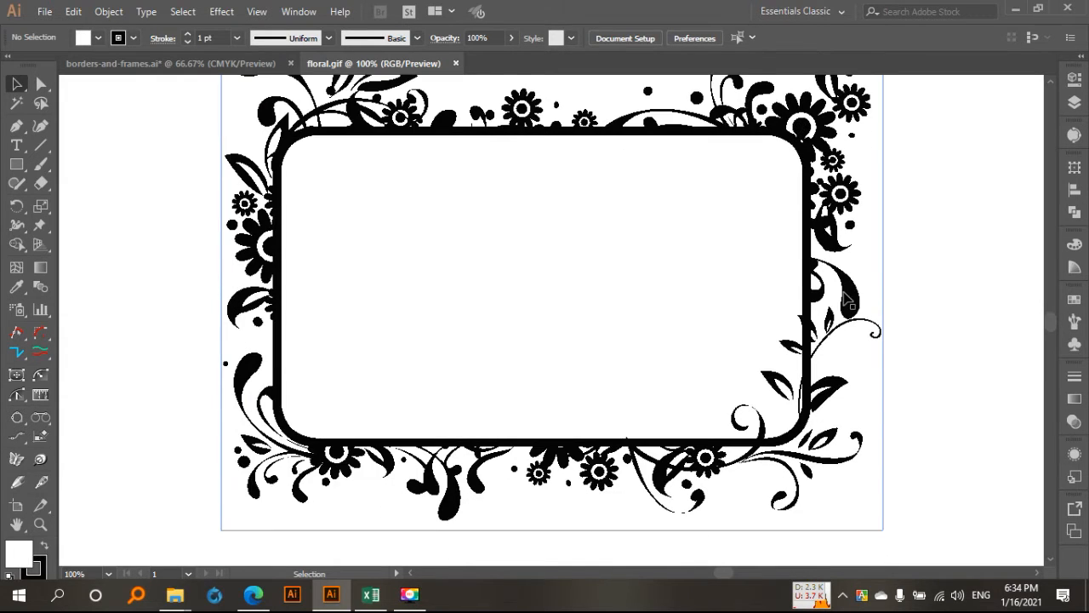
scroll(669, 212, "up", 3)
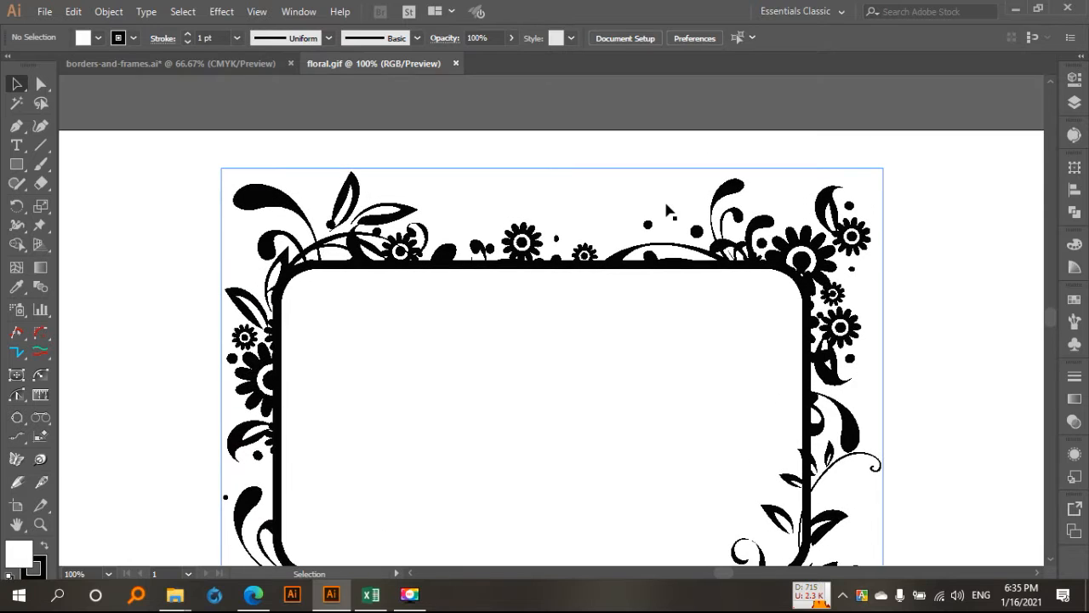
scroll(669, 211, "down", 1)
left_click(350, 175)
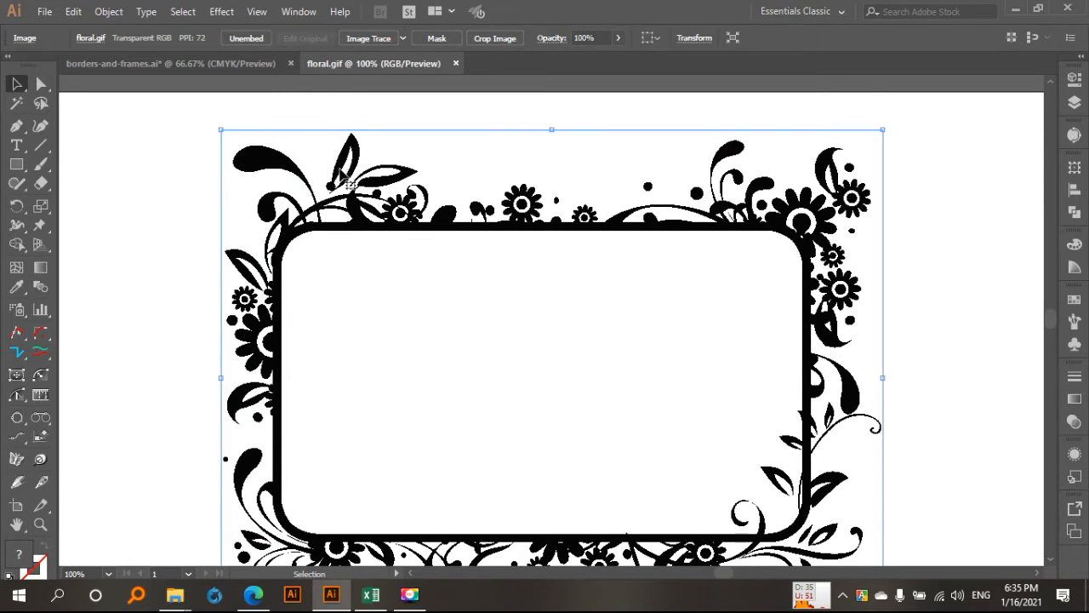
left_click(373, 39)
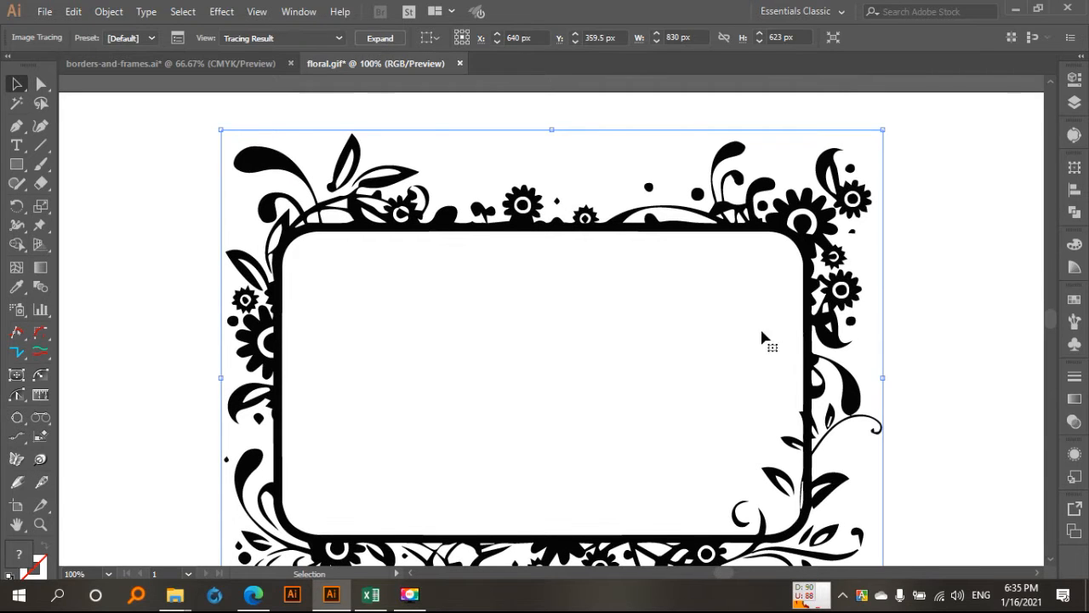
Display the Image Trace settings, apply the High Fidelity Photo preset and change the tracing mode to Black and White
scroll(764, 339, "down", 4)
scroll(812, 340, "up", 4)
scroll(799, 274, "down", 1)
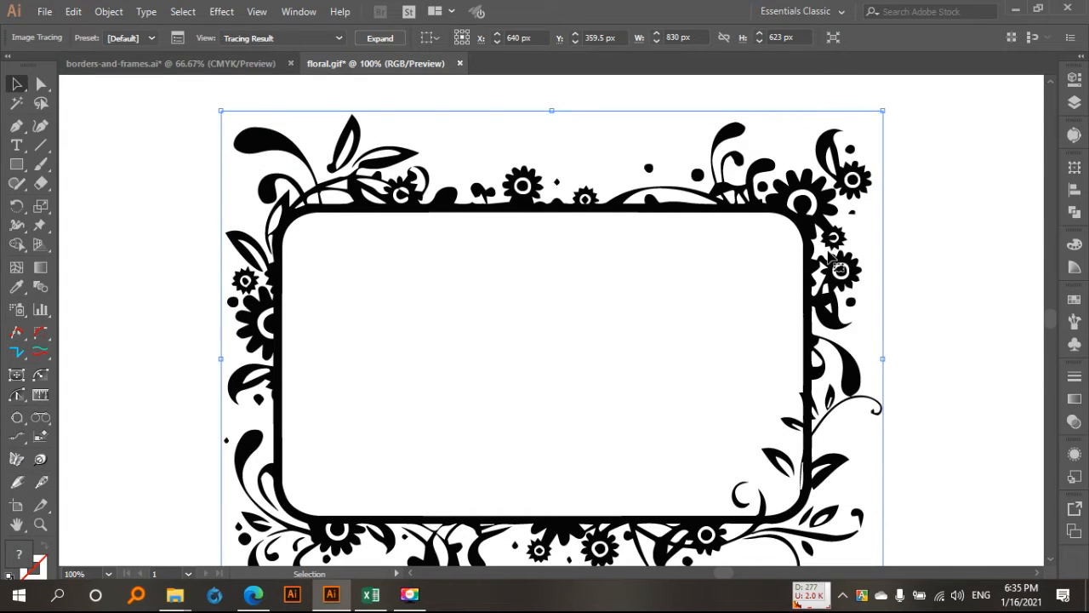
scroll(830, 255, "down", 4)
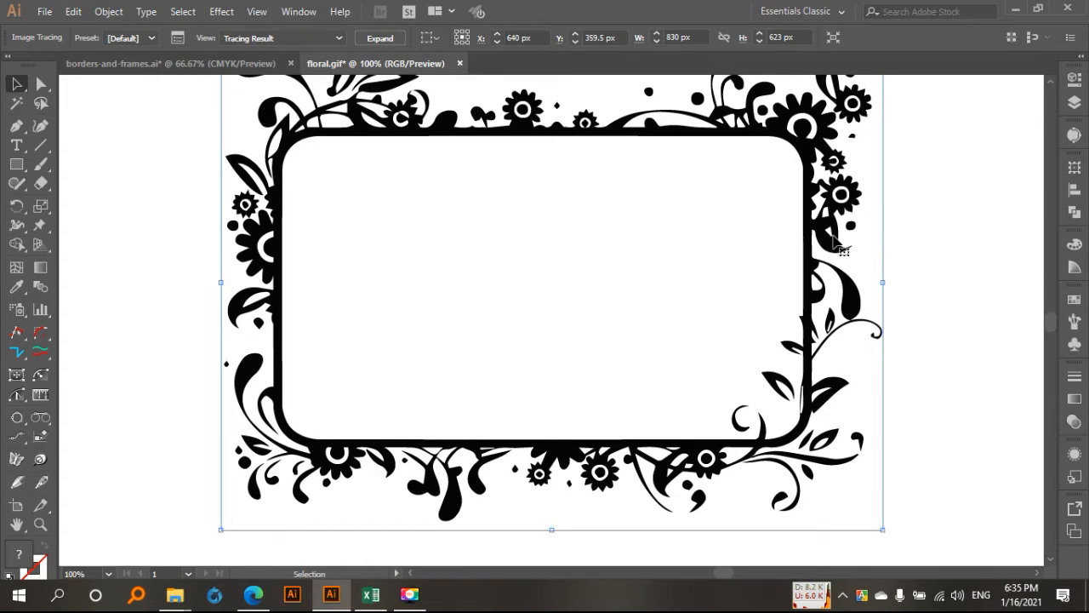
scroll(783, 151, "up", 2)
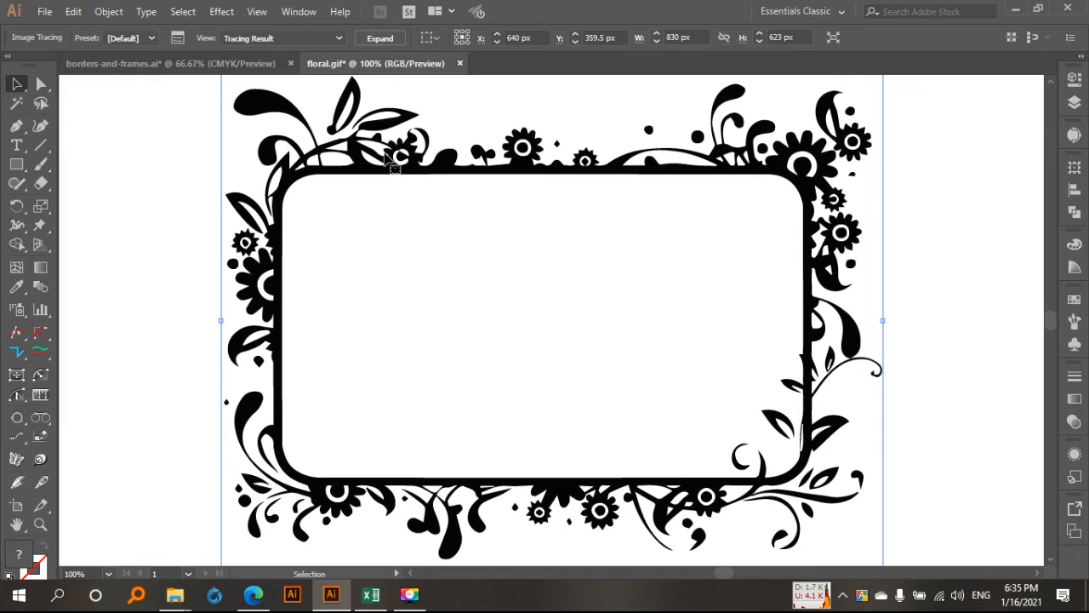
left_click(298, 19)
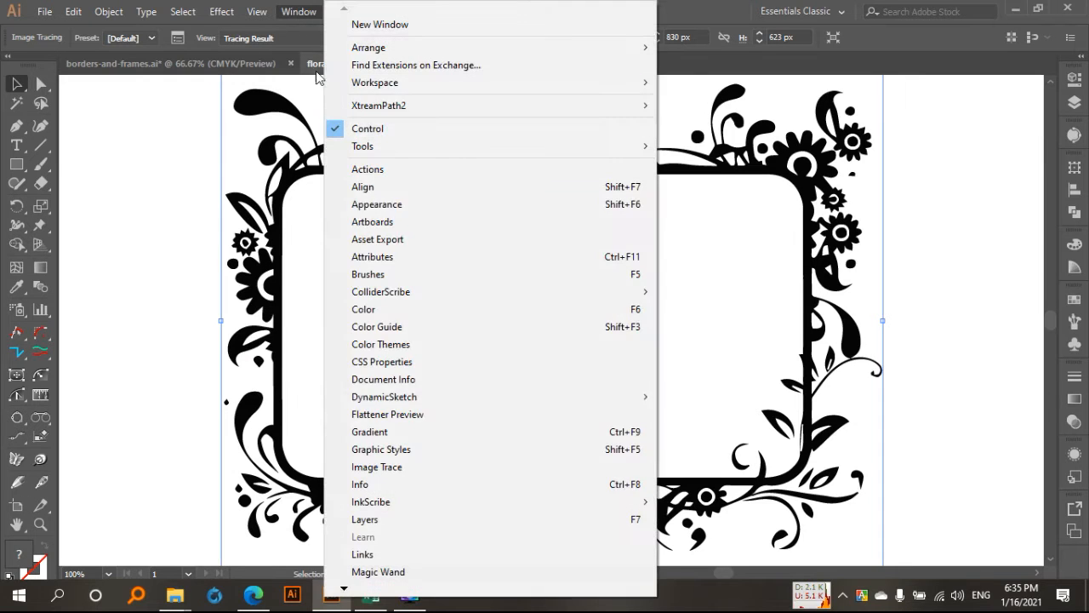
left_click(396, 473)
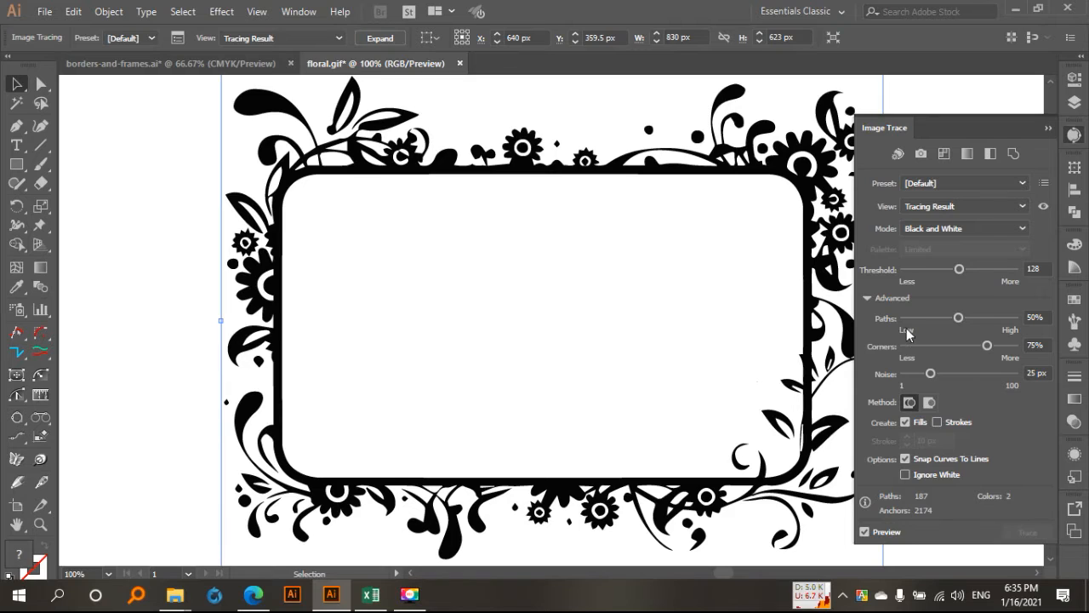
left_click(1008, 181)
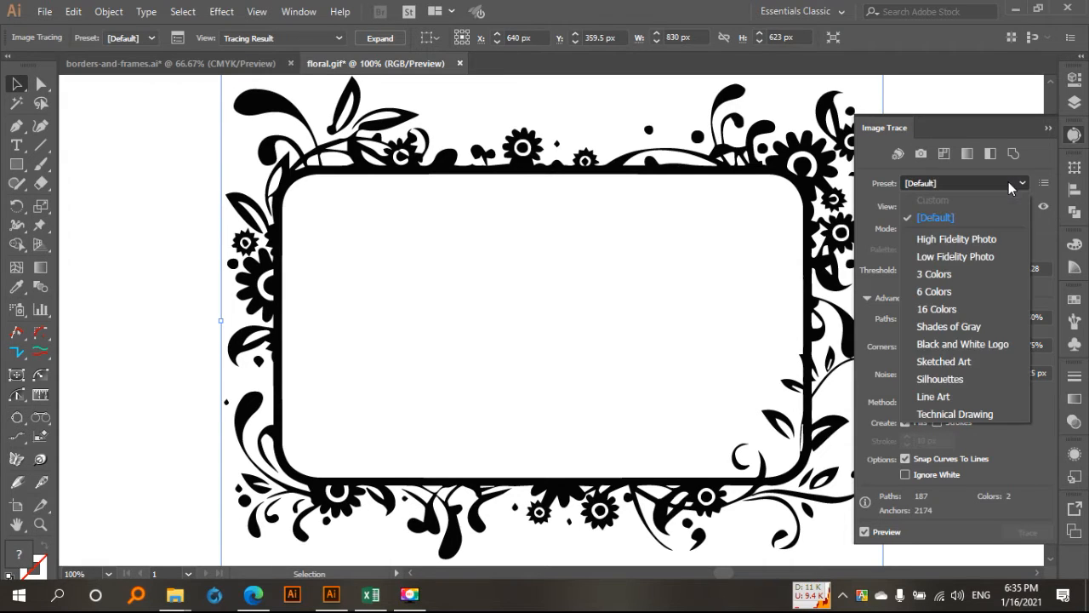
left_click(975, 239)
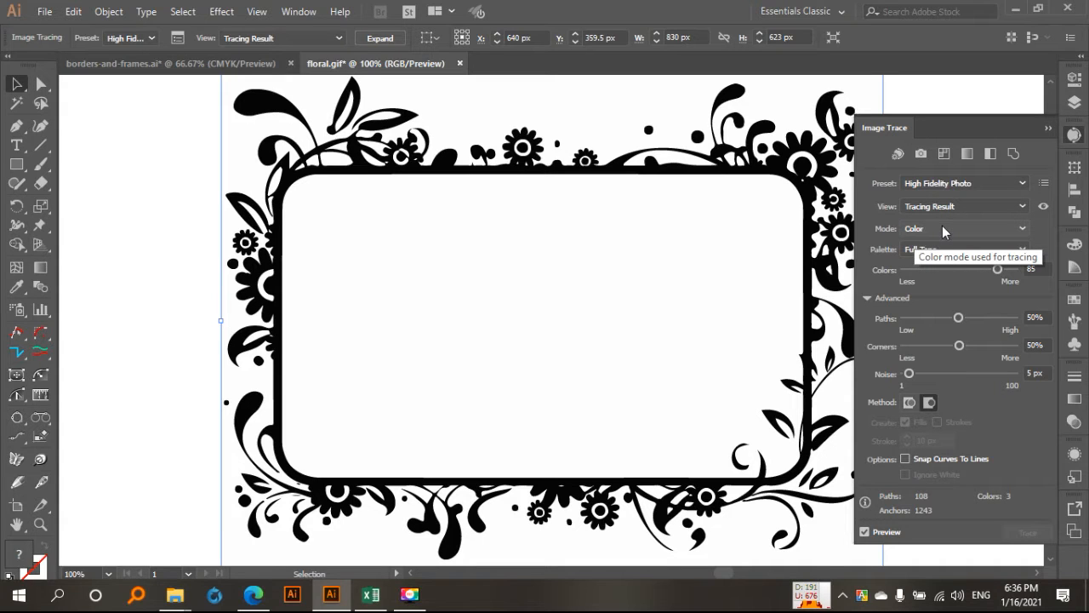
left_click(942, 225)
left_click(942, 281)
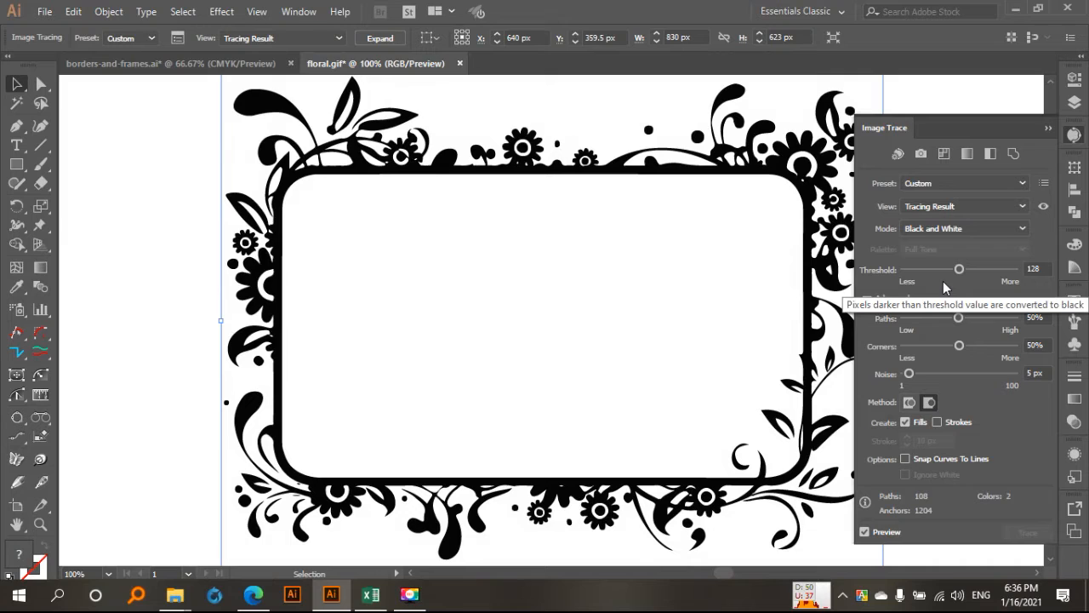
Raise the tracing threshold to 176 and the Paths value to 66%
left_click_drag(960, 270, 975, 273)
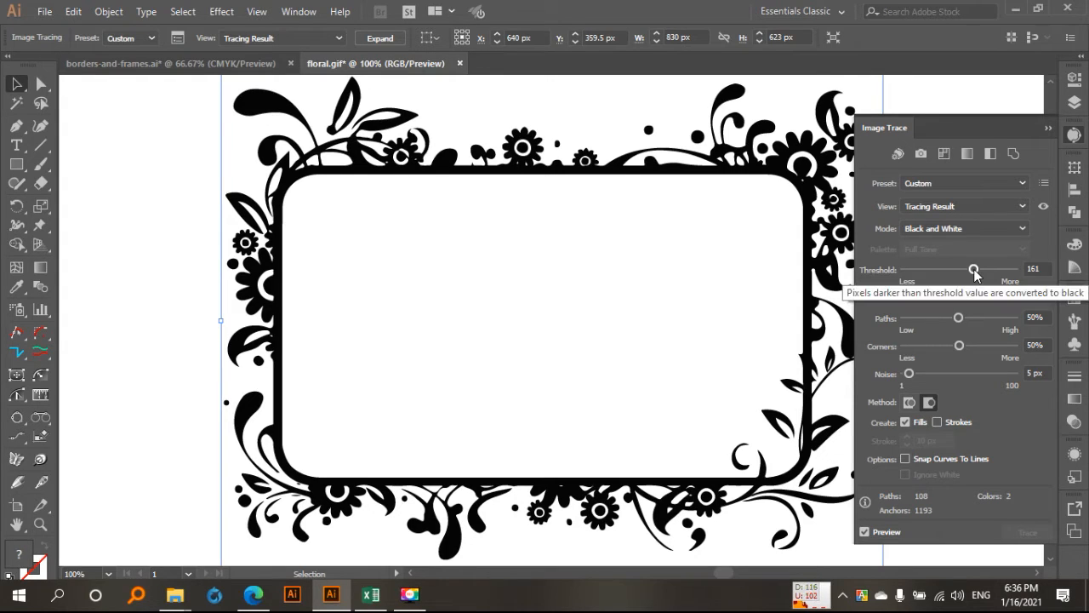
left_click_drag(974, 270, 979, 271)
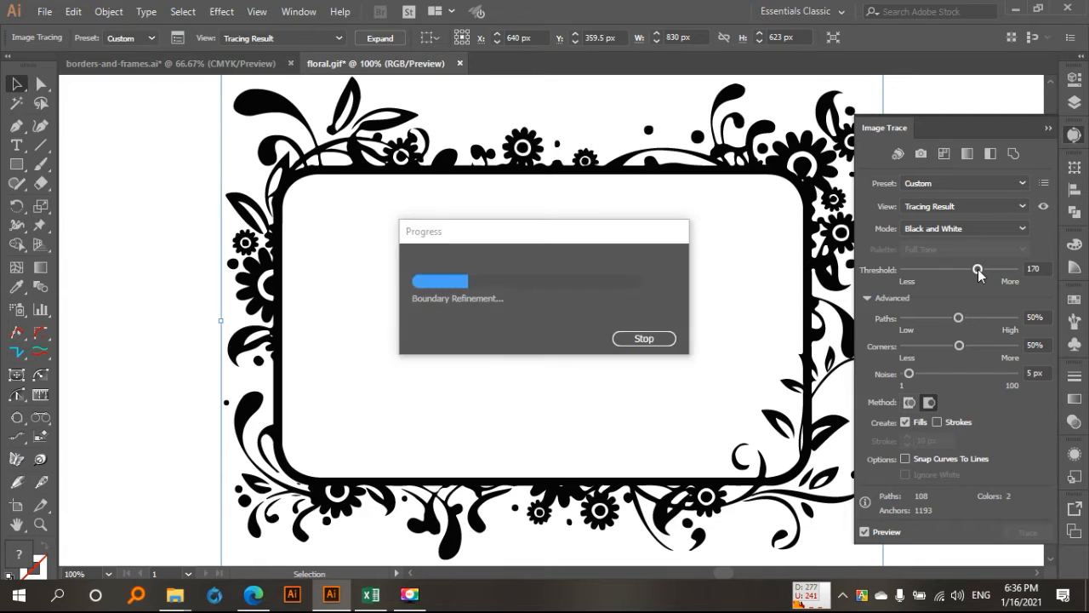
left_click_drag(979, 271, 981, 272)
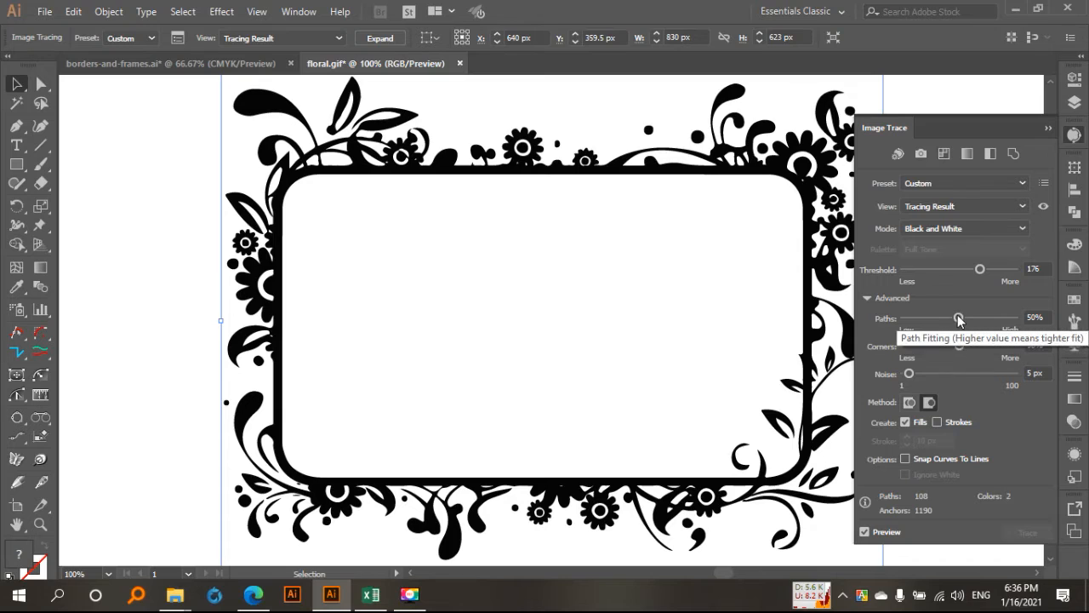
left_click_drag(959, 318, 975, 318)
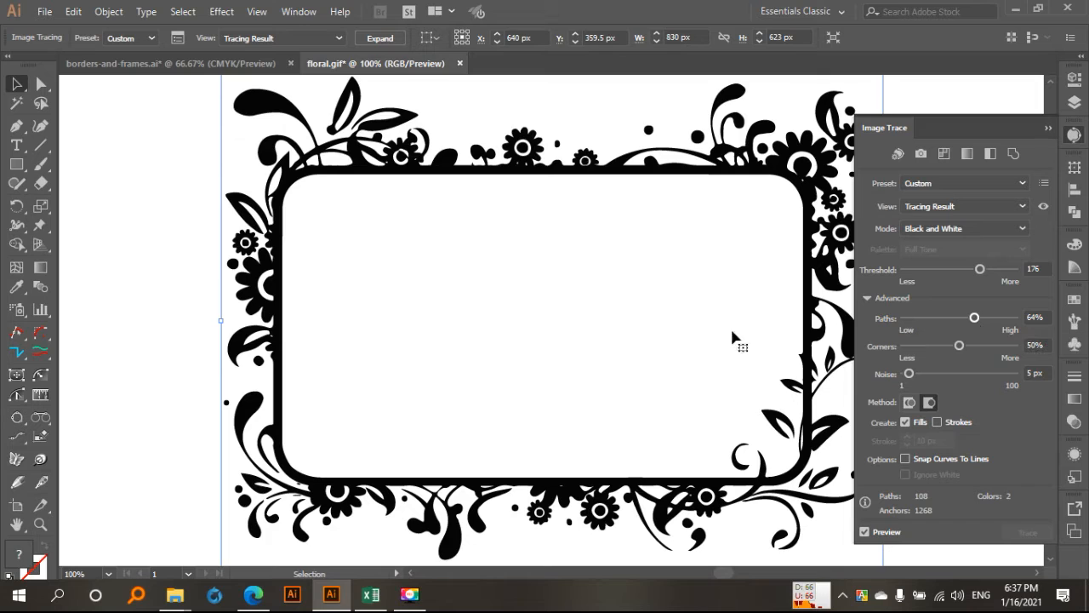
scroll(740, 410, "down", 1)
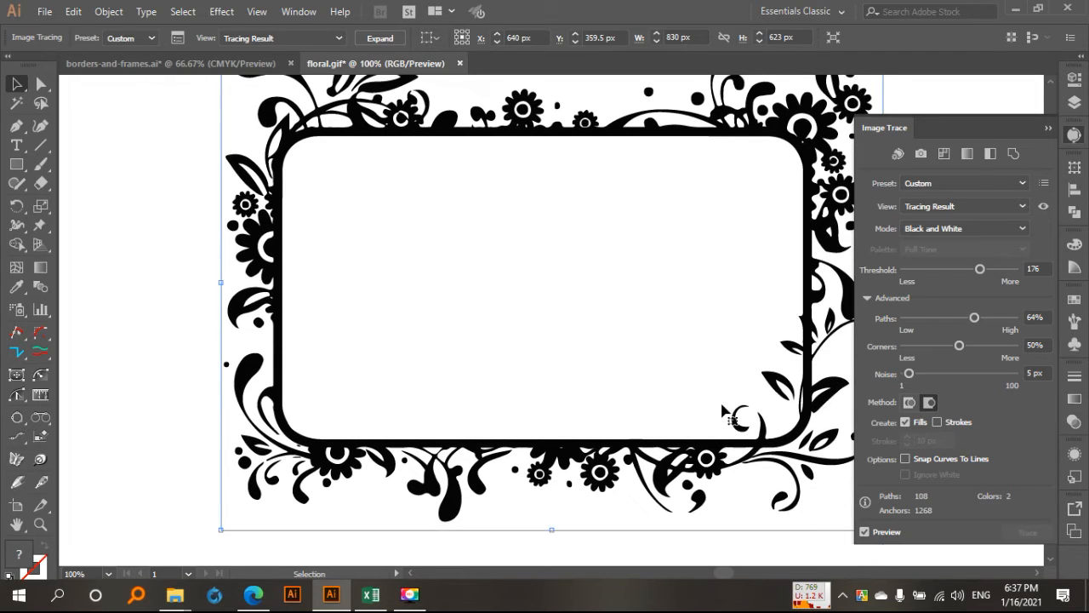
mouse_move(974, 318)
left_mouse_down()
mouse_move(957, 323)
mouse_move(975, 324)
left_mouse_up()
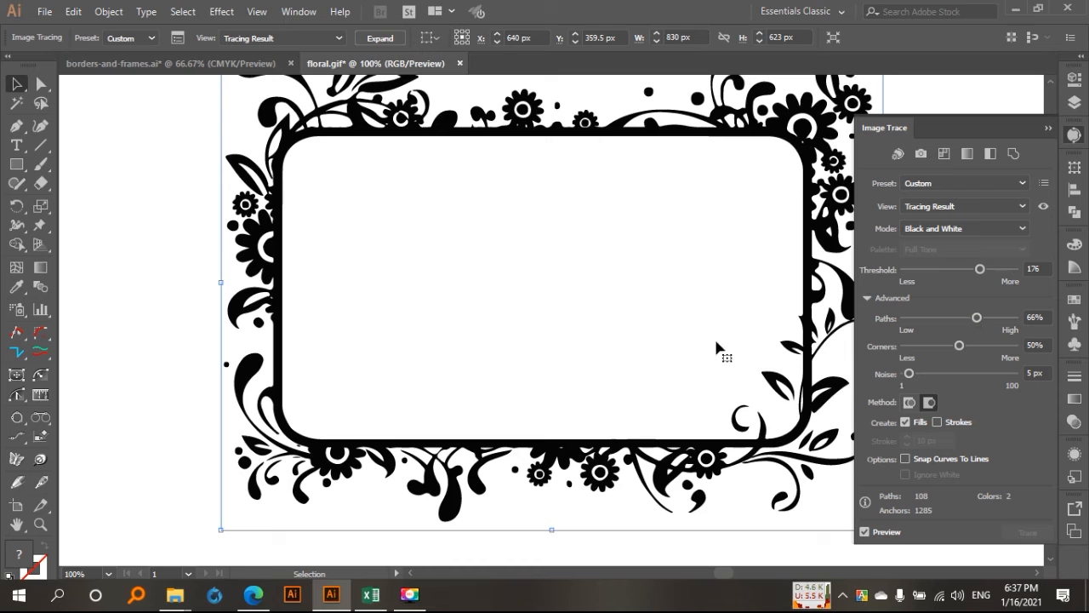
Set the tracing noise to 1 px and use the Abutting method to create cutout paths
scroll(716, 348, "up", 3)
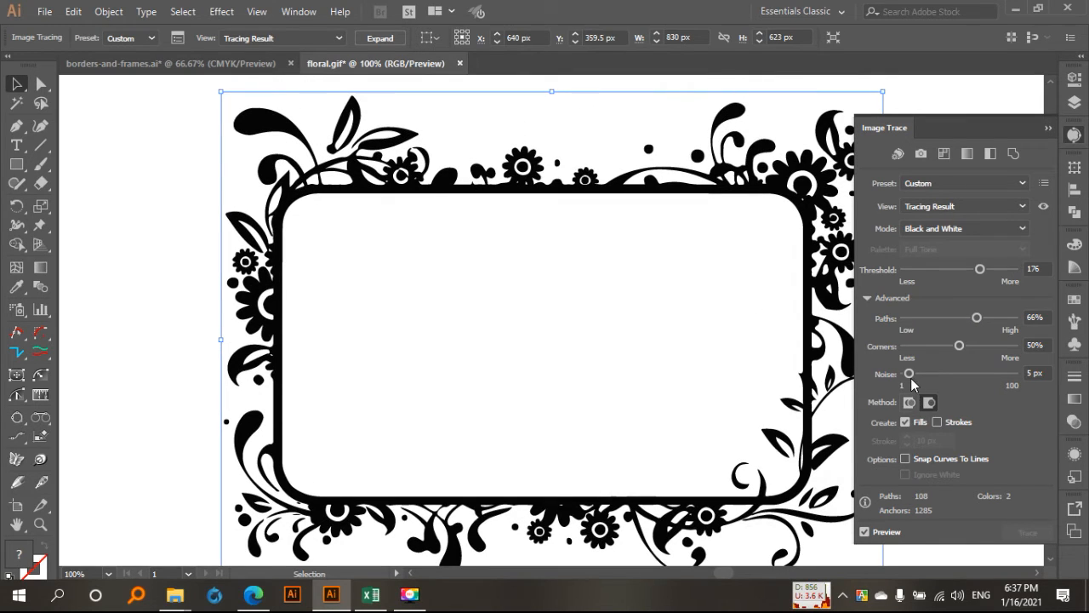
left_click_drag(910, 377, 894, 378)
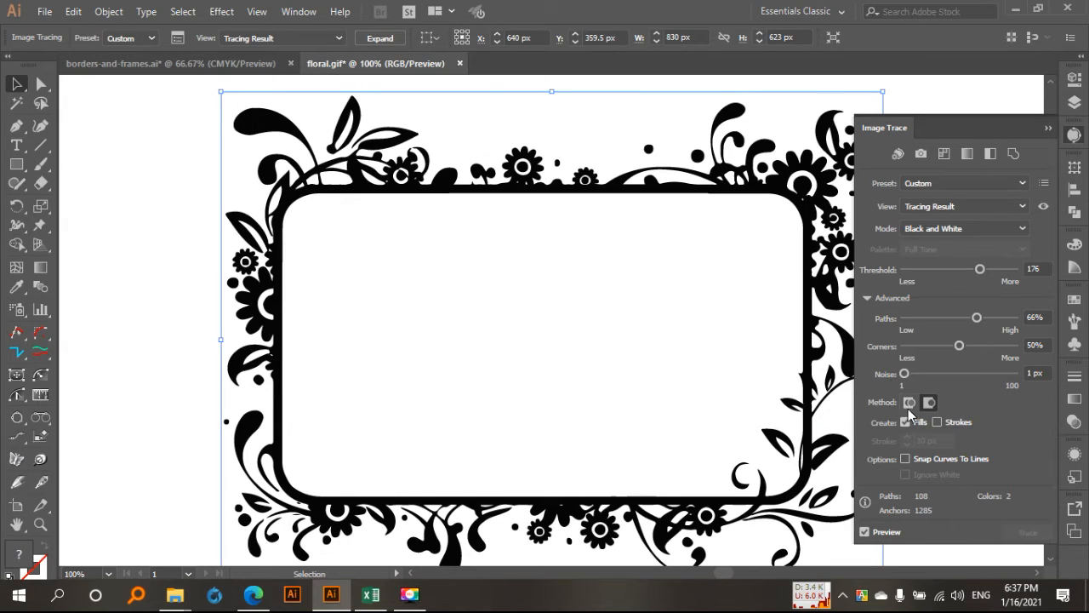
left_click(909, 401)
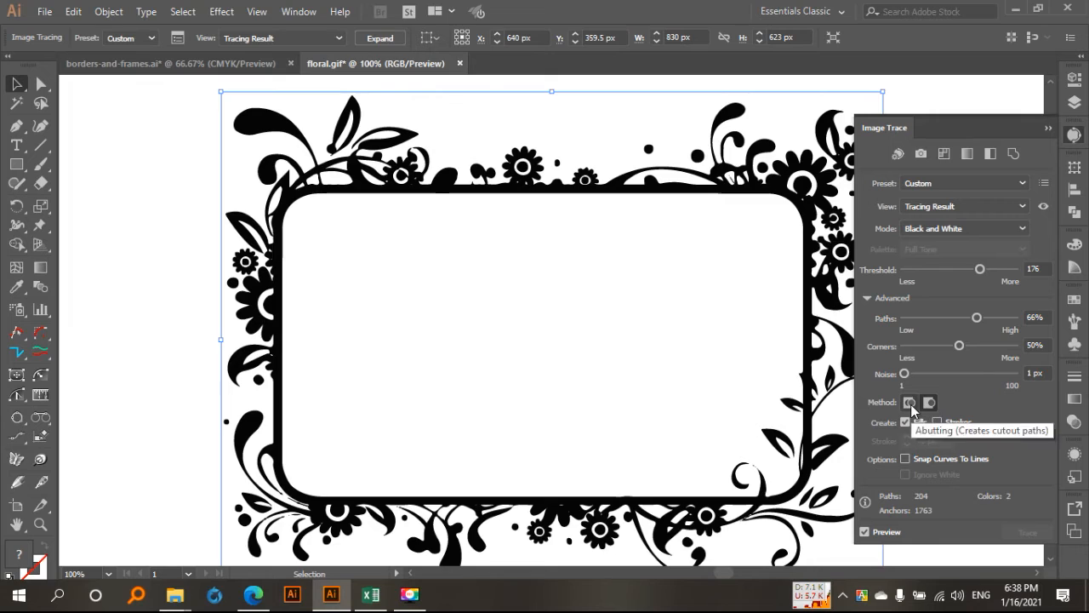
left_click(910, 402)
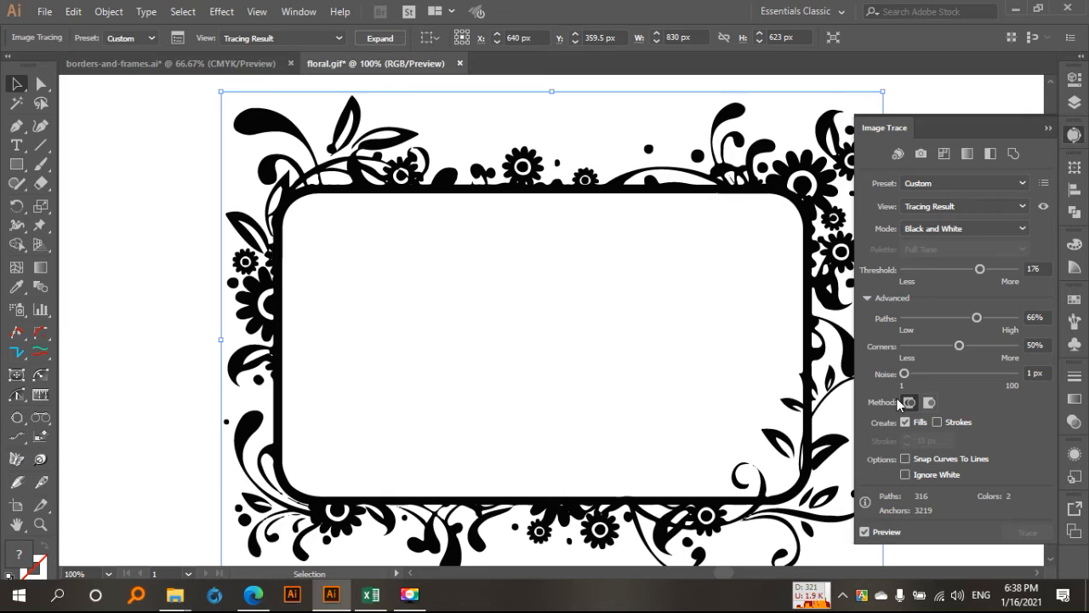
Enable the Snap Curves To Lines and Ignore White options for the tracing
left_click(906, 459)
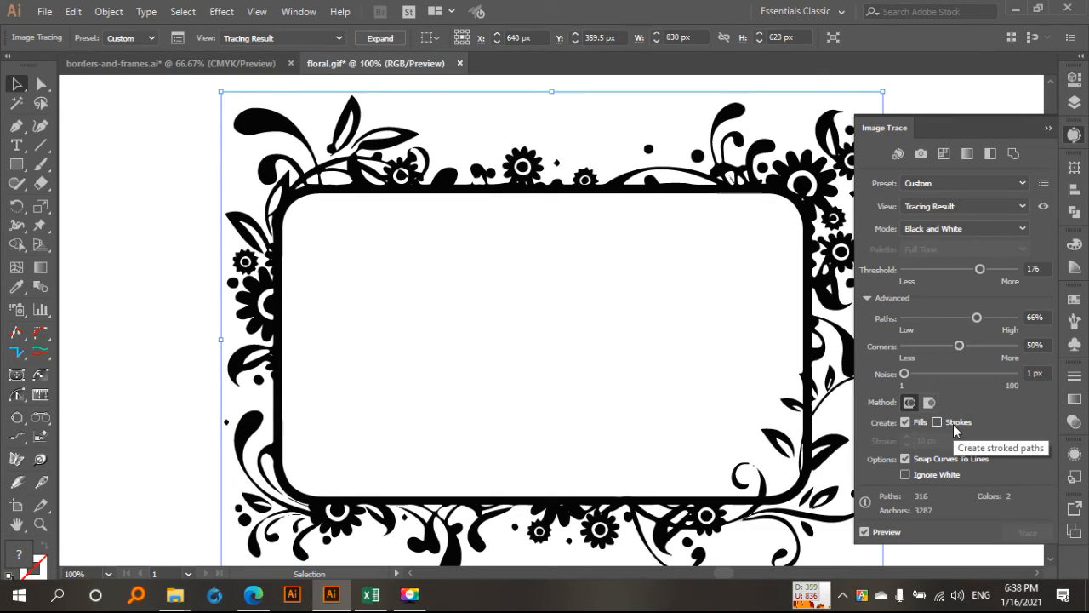
scroll(800, 438, "down", 2)
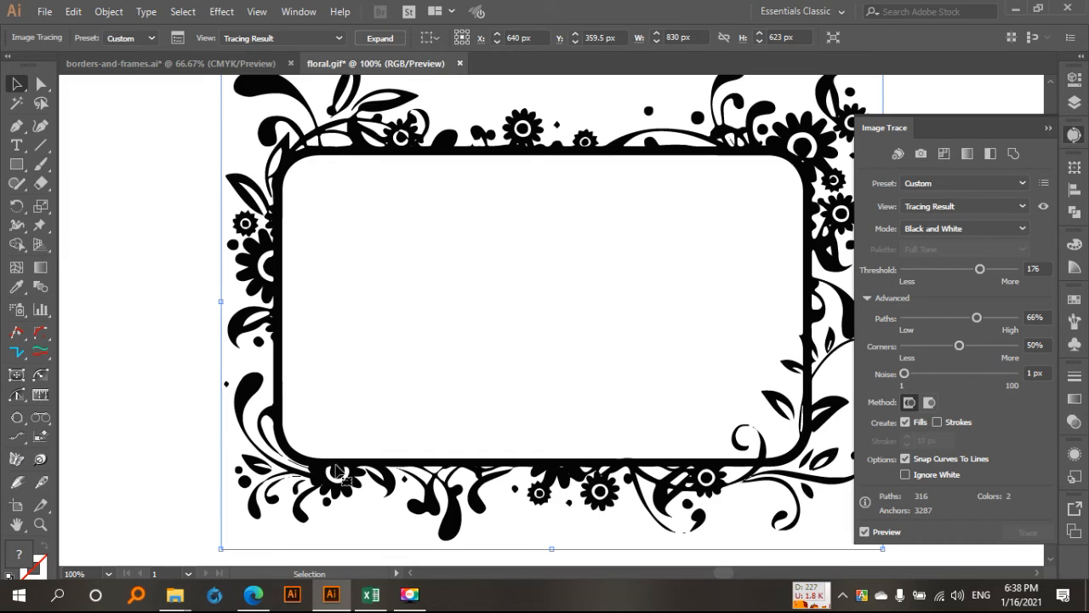
left_click(905, 476)
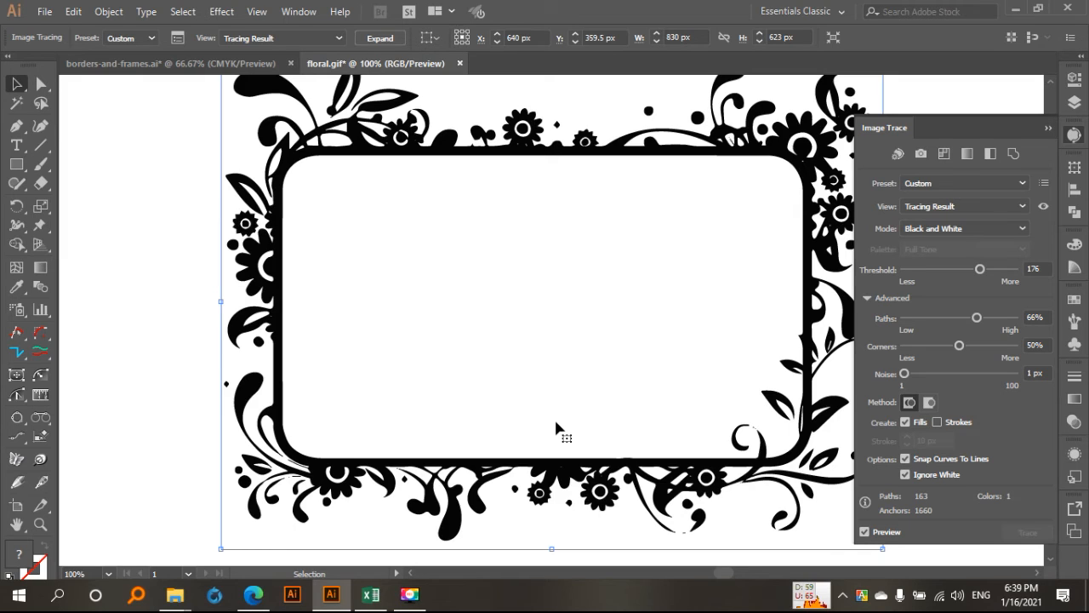
Set the tracing threshold to 193 and collapse the Image Trace settings
left_click_drag(979, 269, 987, 270)
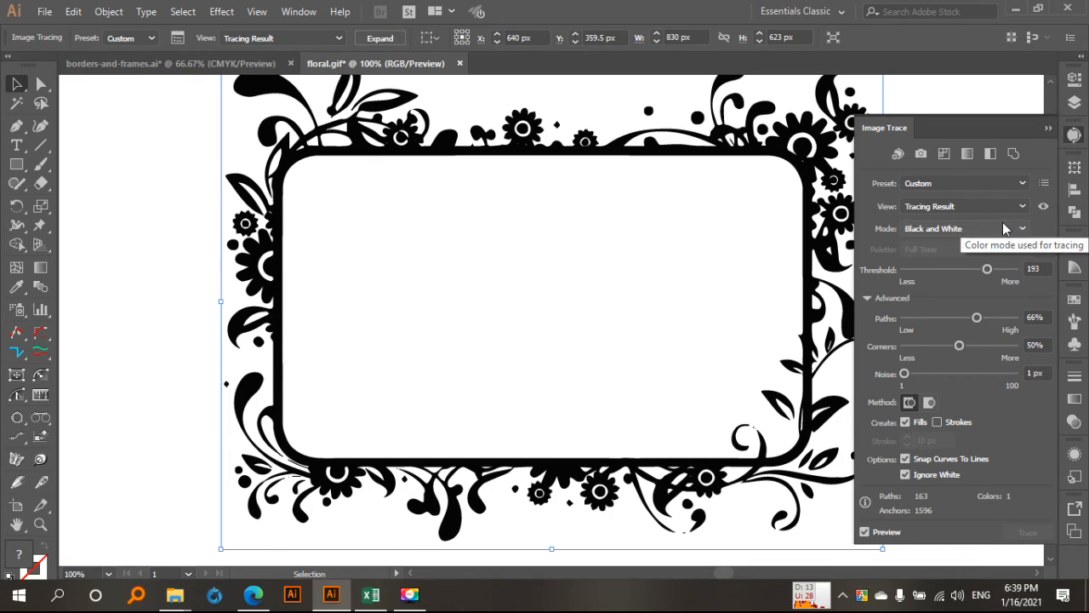
left_click(1048, 131)
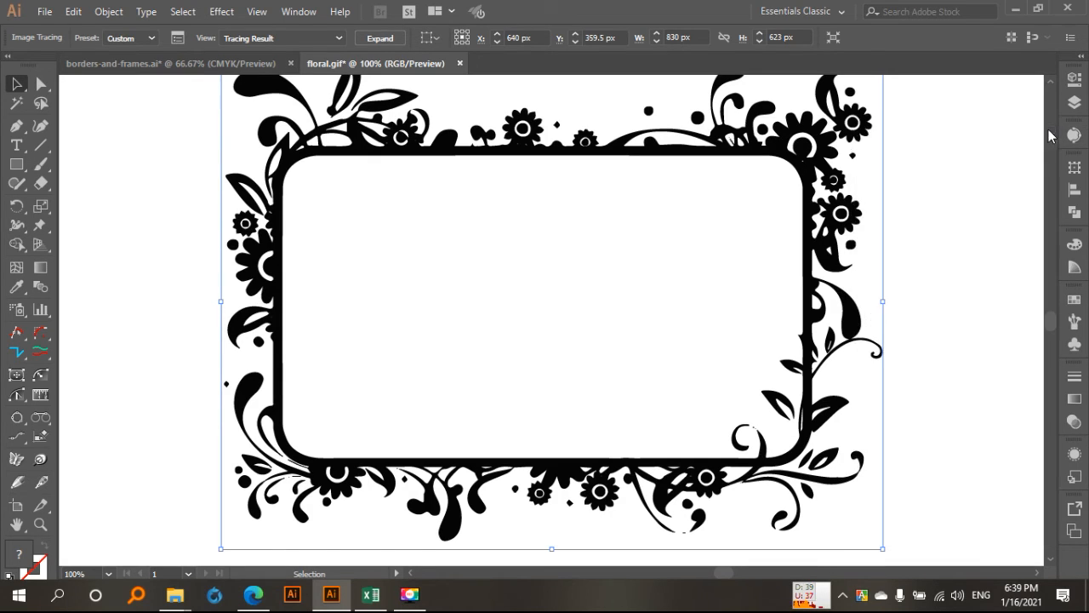
scroll(912, 221, "up", 3)
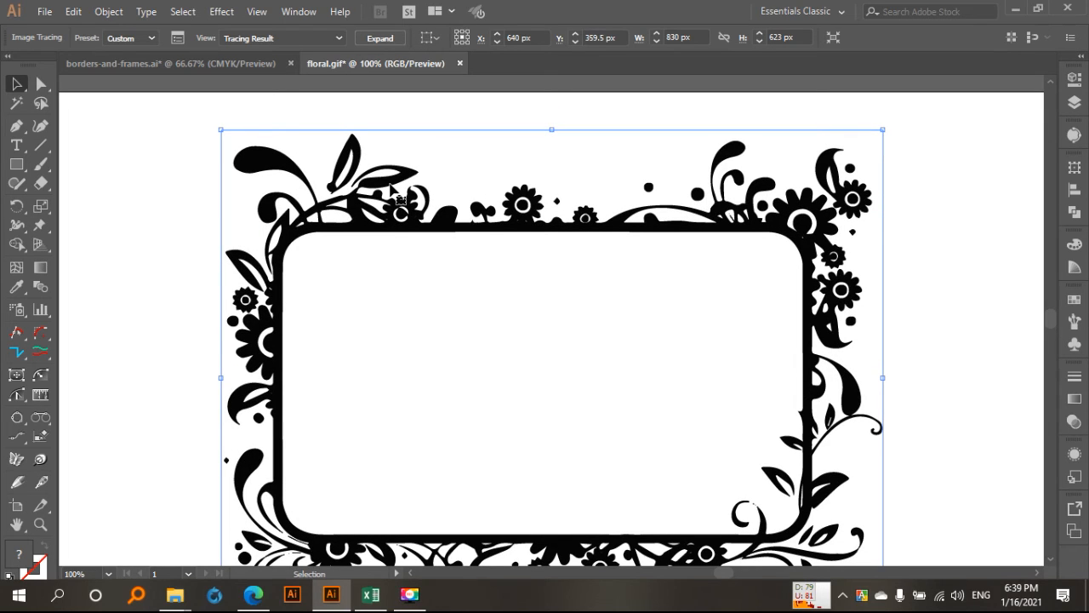
left_click(44, 12)
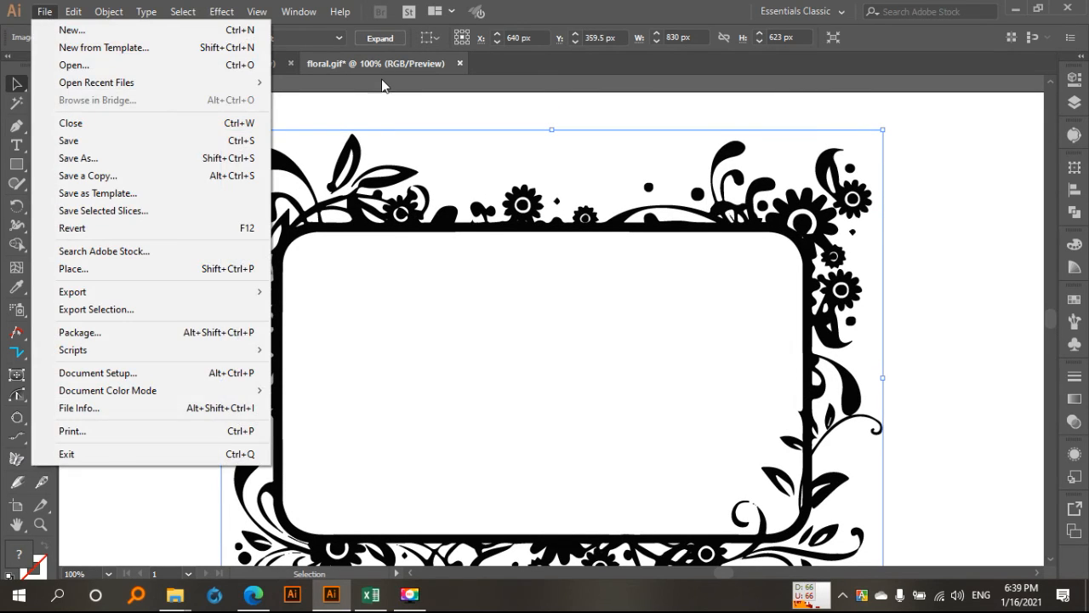
left_click(398, 96)
left_click(397, 96)
left_click(387, 225)
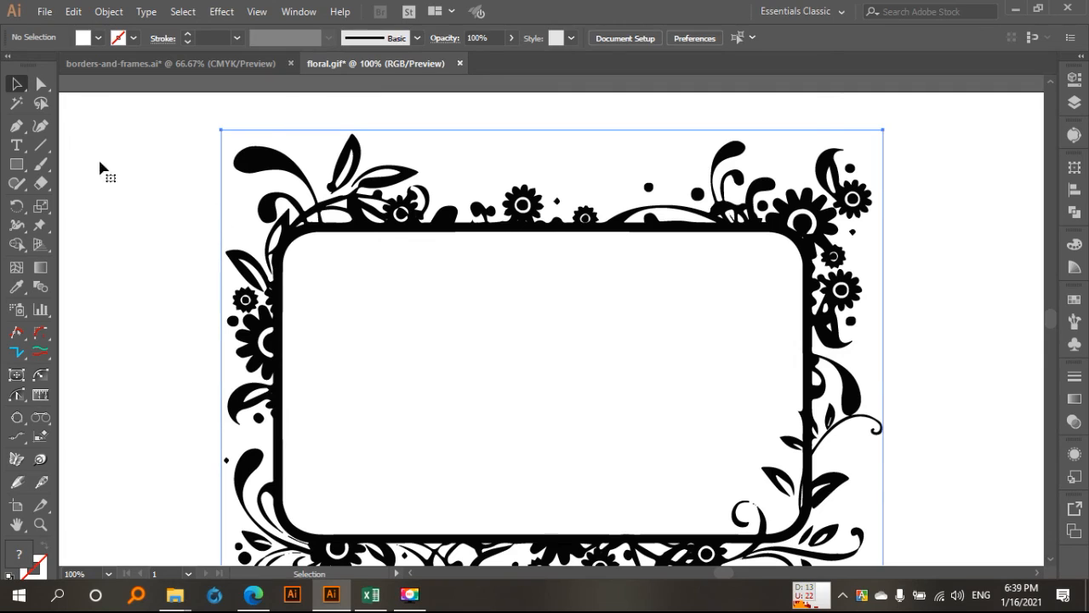
left_click(45, 86)
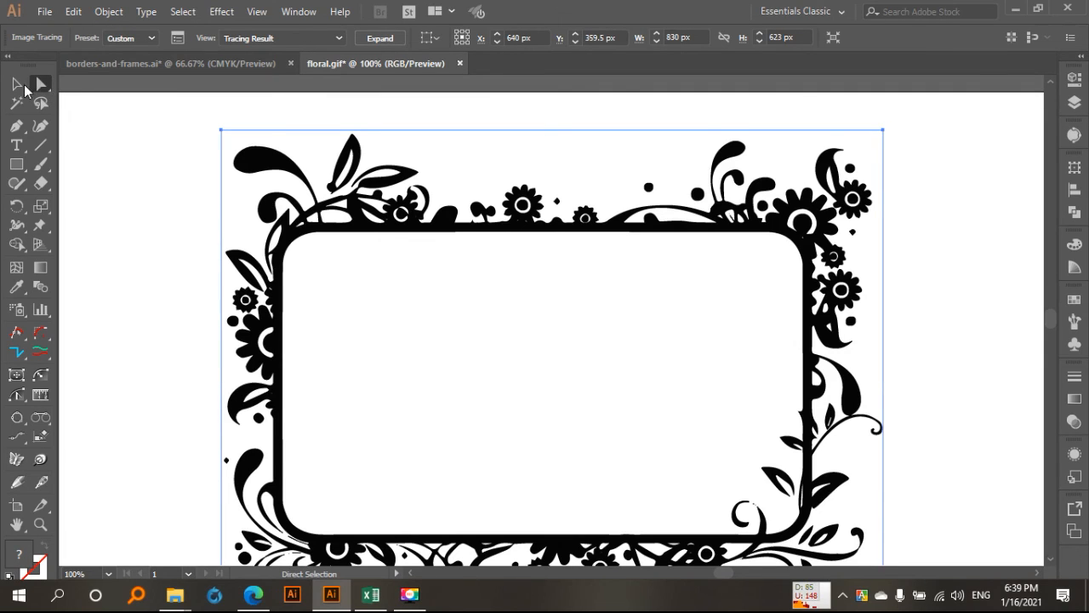
Expand the Image Trace result of the floral frame into editable vector paths
left_click(18, 85)
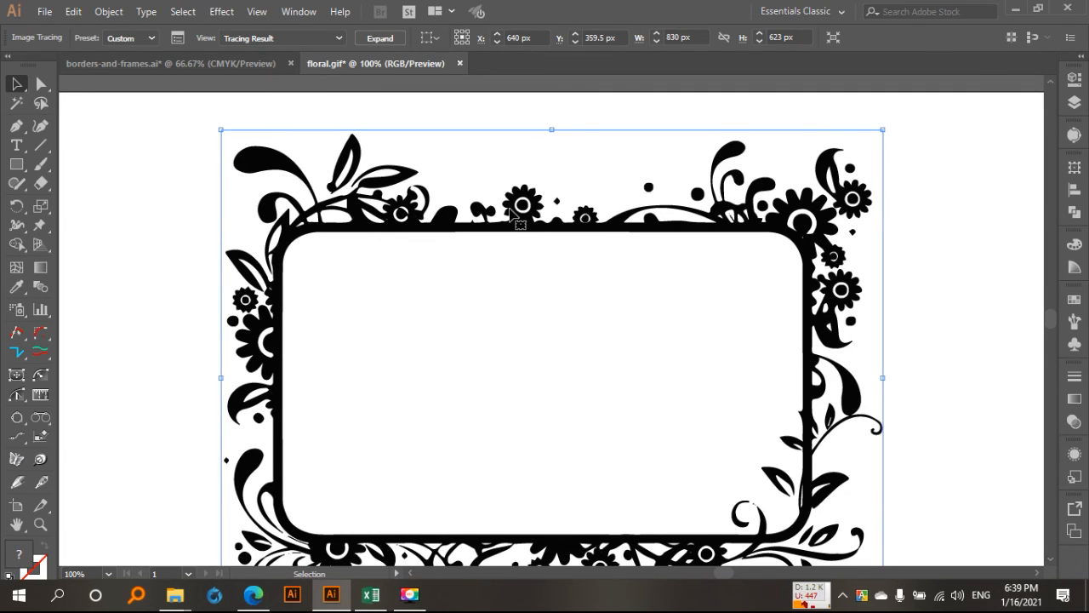
scroll(625, 247, "down", 1)
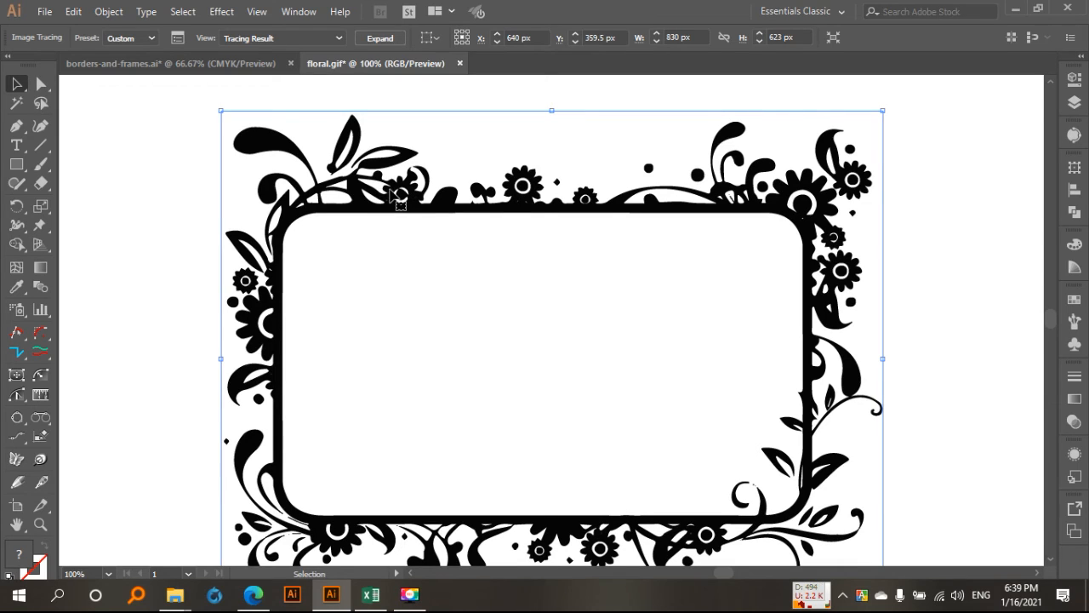
left_click(380, 39)
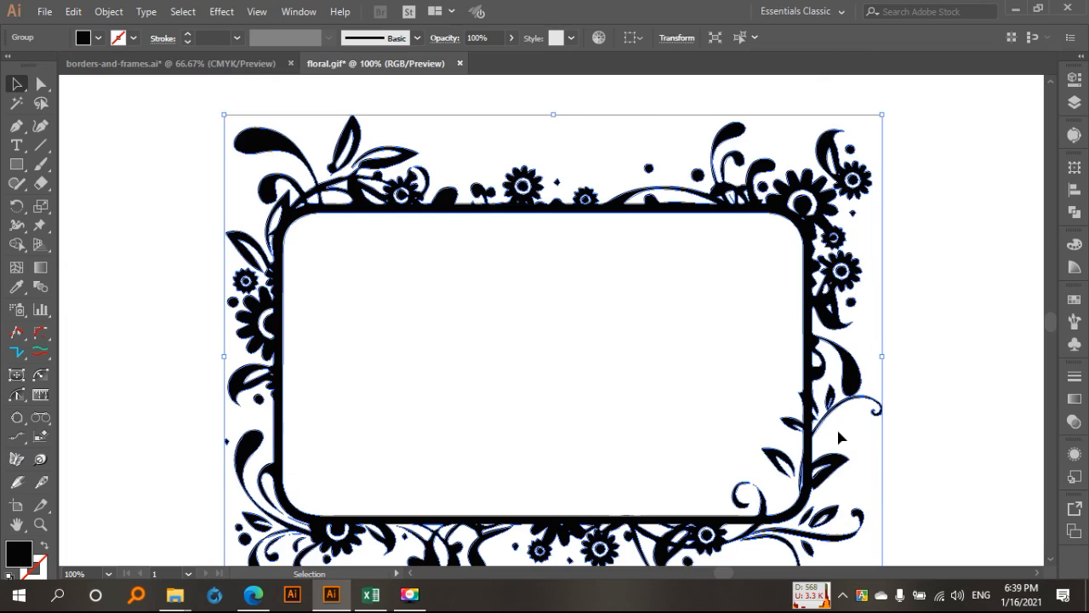
scroll(836, 438, "down", 3)
scroll(837, 445, "up", 3)
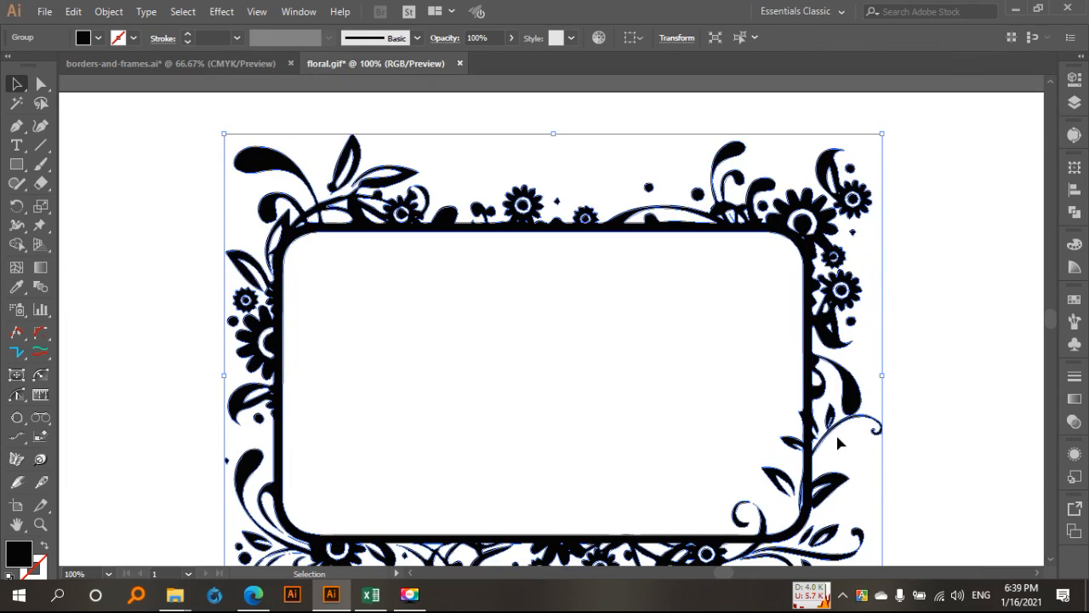
scroll(525, 328, "down", 1)
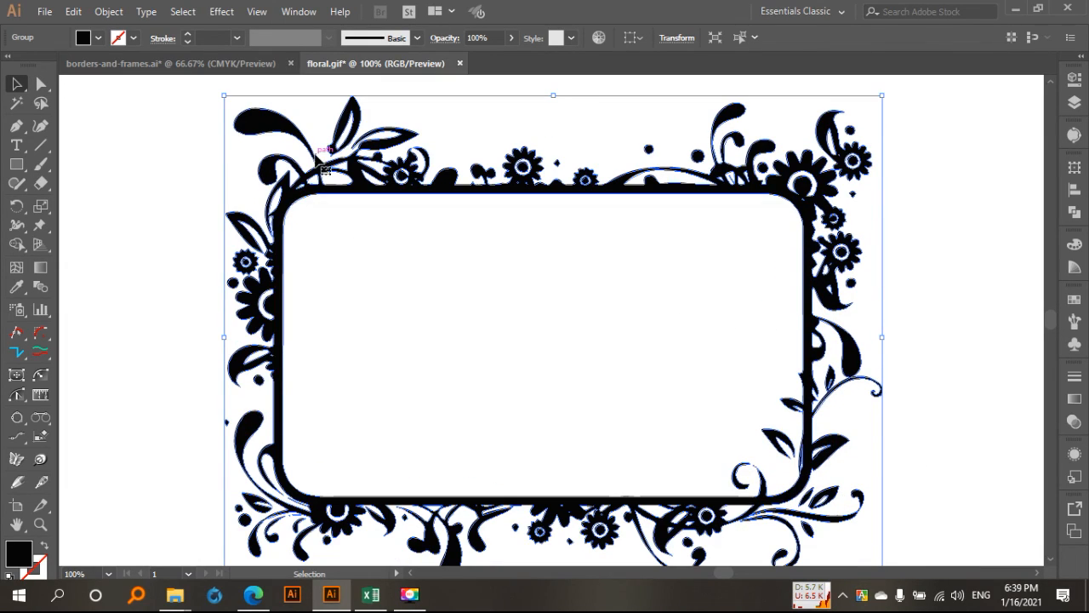
Save the expanded frame as floral.ai in the Pictures folder, in Adobe Illustrator format with the Illustrator CC version
left_click(46, 15)
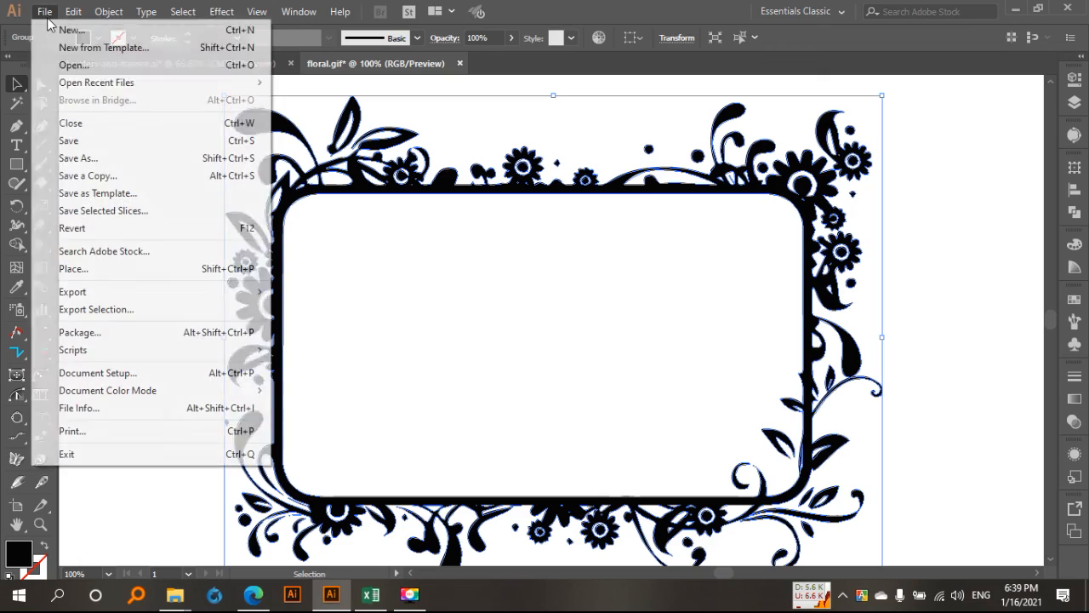
left_click(107, 161)
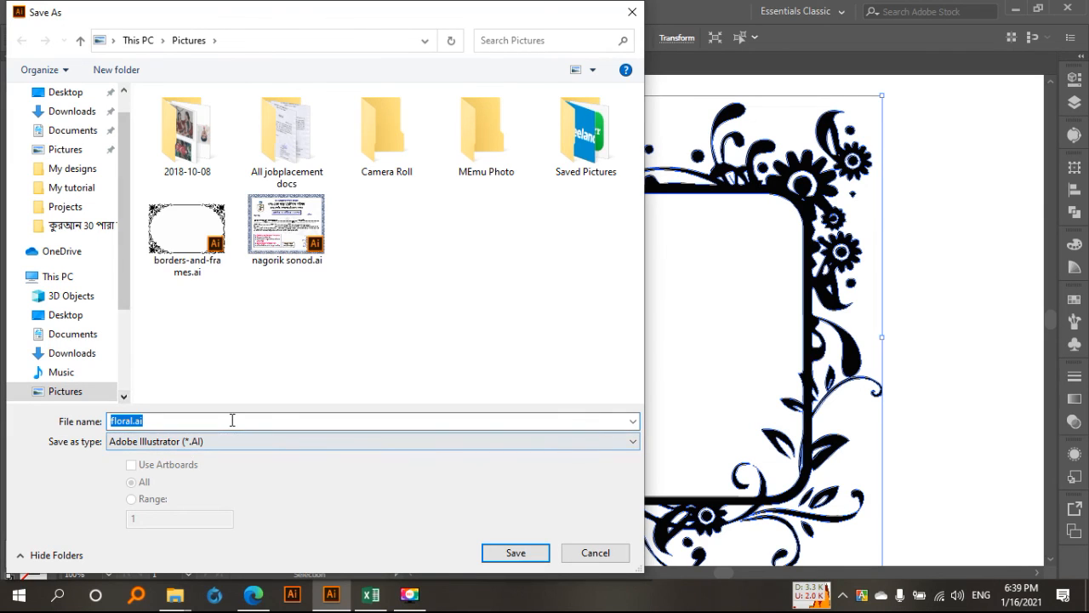
left_click(519, 555)
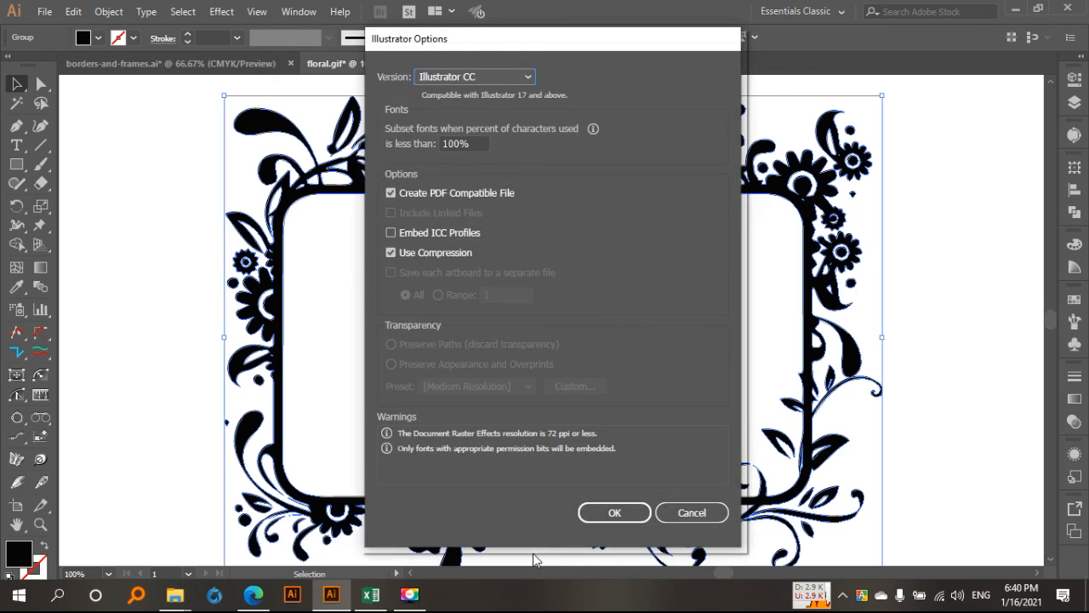
left_click(606, 512)
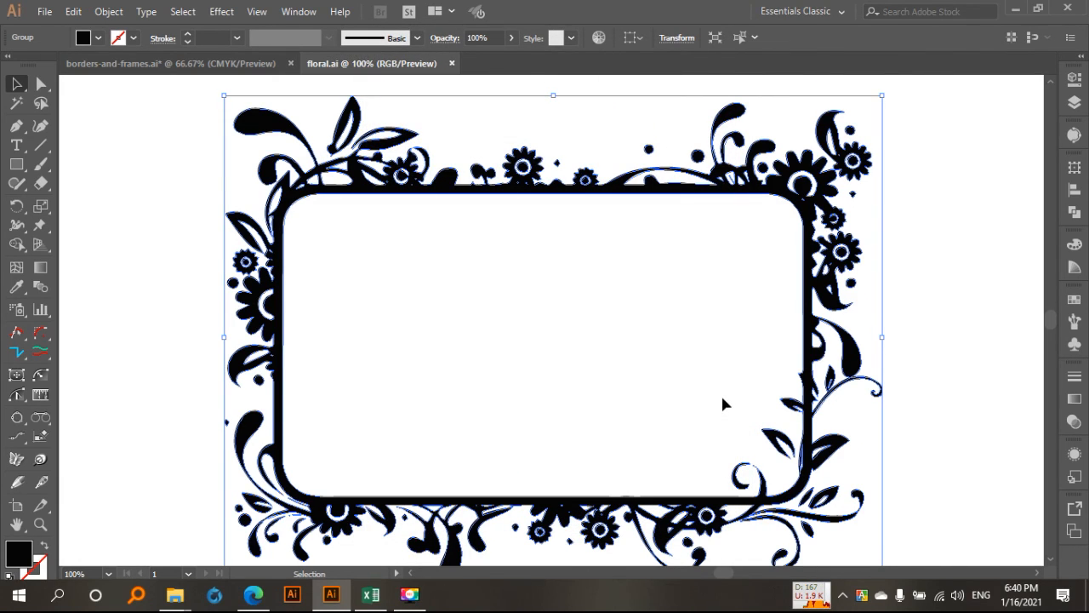
scroll(722, 404, "down", 2)
scroll(723, 404, "down", 2)
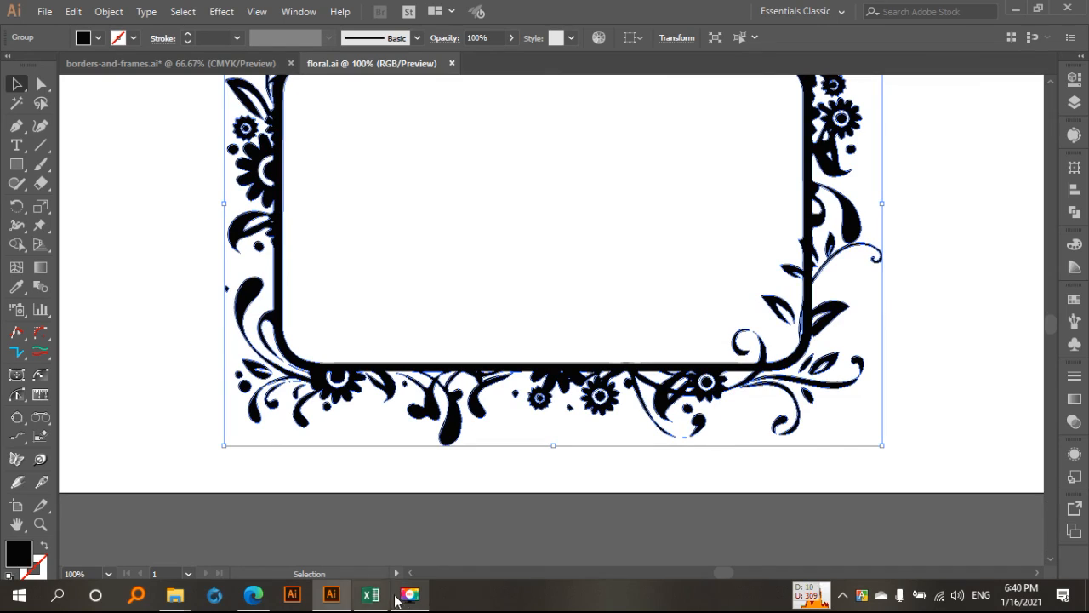